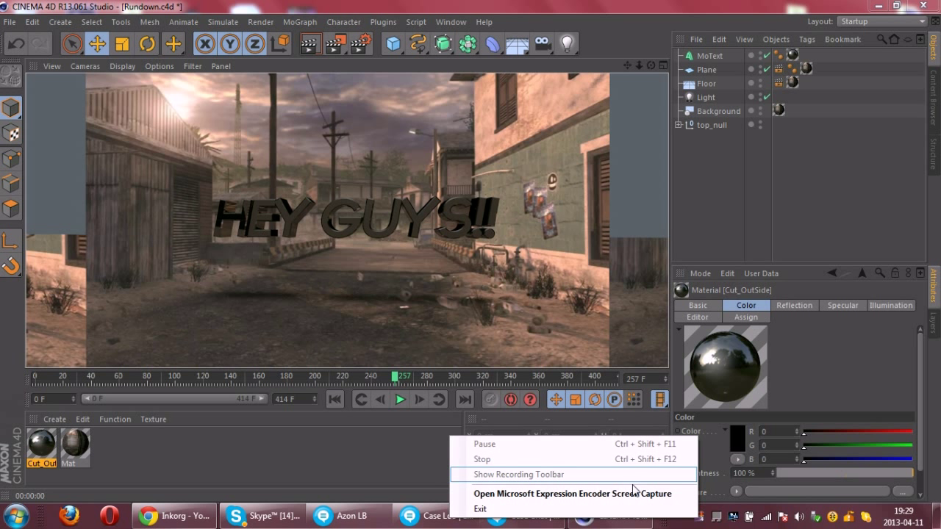
Step: Dismiss the render preview and deselect the Cut_Out material to restore the editor view
click(633, 492)
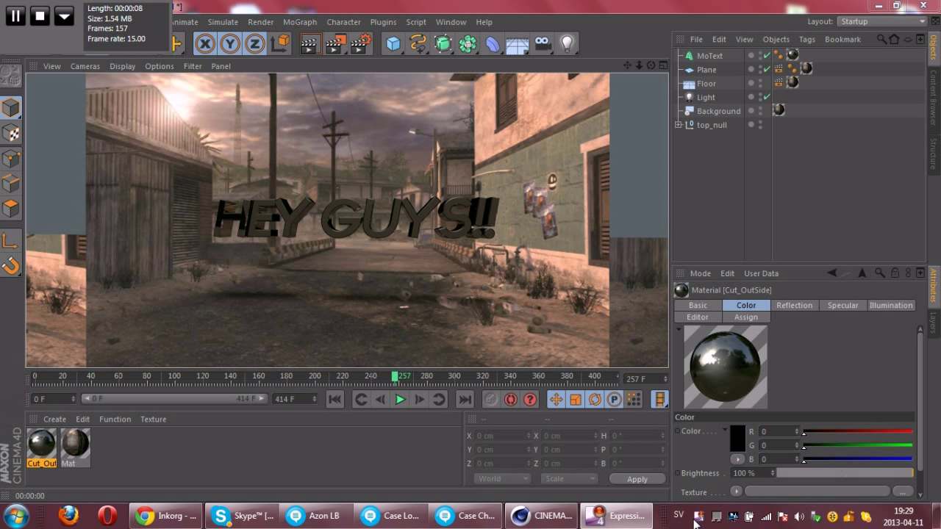
right_click(694, 520)
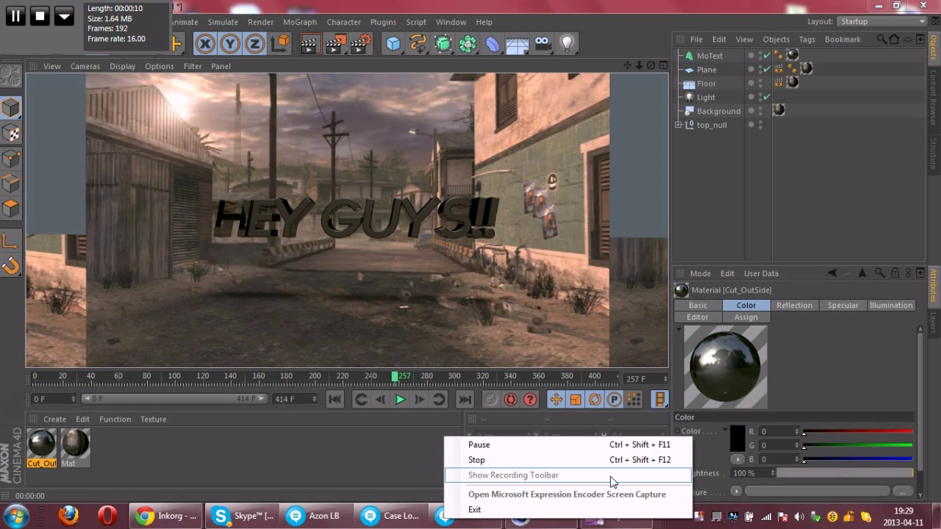
click(315, 441)
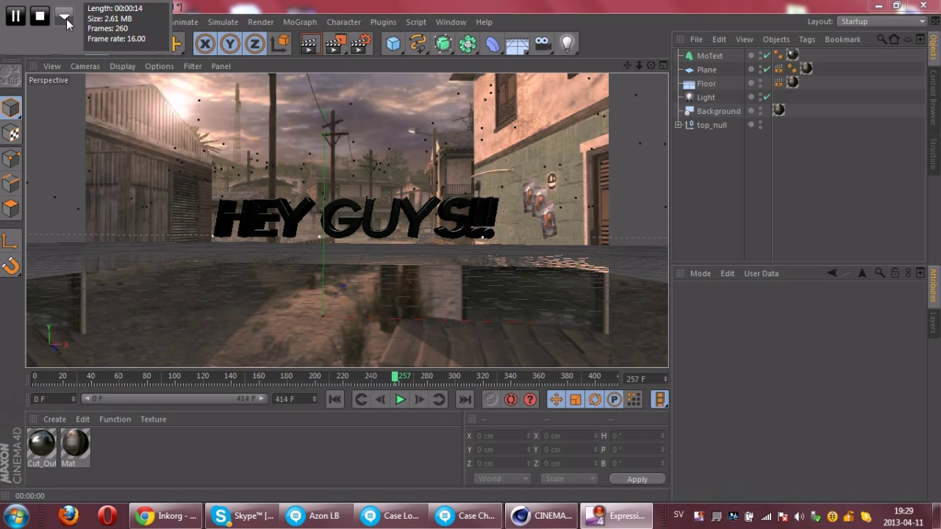
Step: Render the current view of the HEY GUYS!! text in the street scene
click(63, 23)
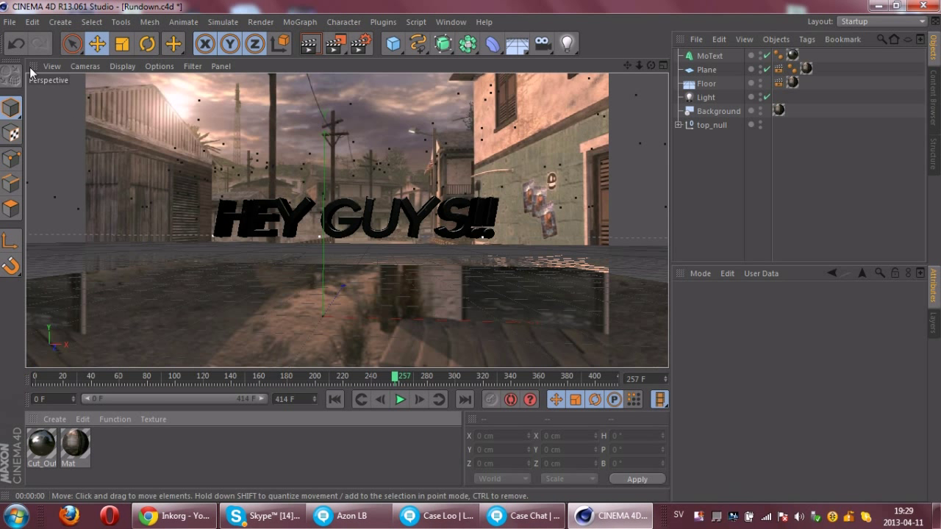
click(10, 22)
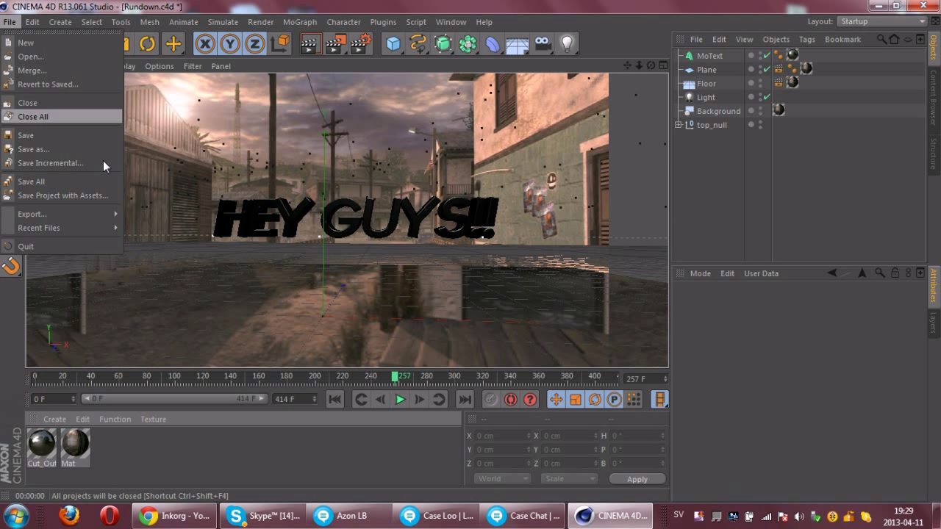
click(309, 48)
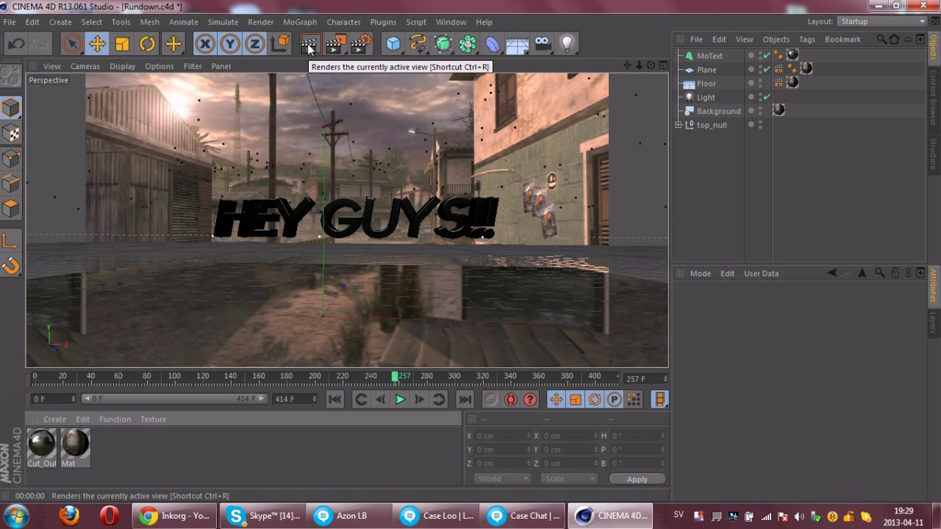
click(309, 49)
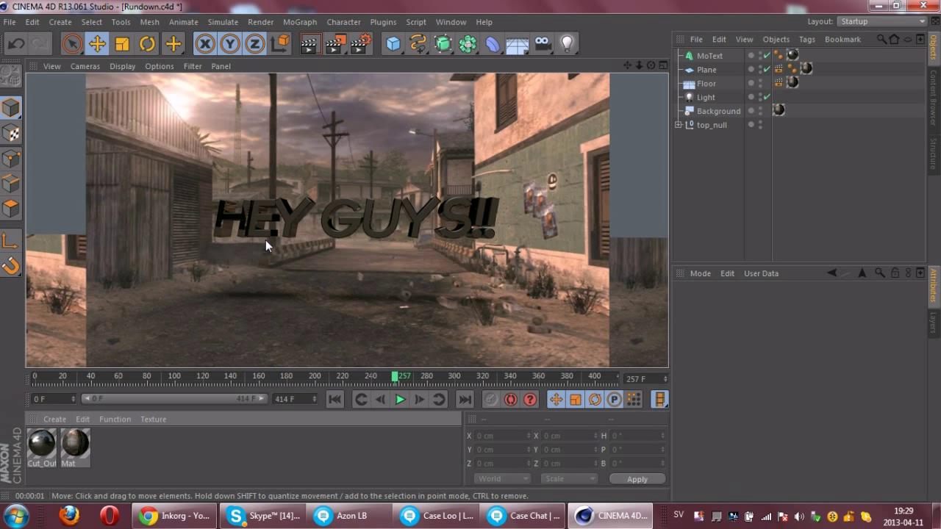
click(9, 22)
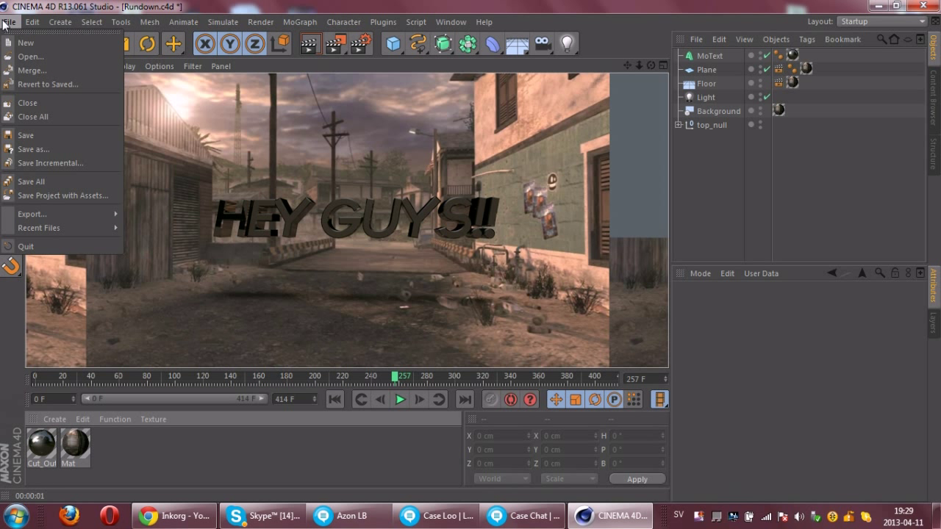
Step: Start File > Merge and browse to the Desktop folder
click(35, 68)
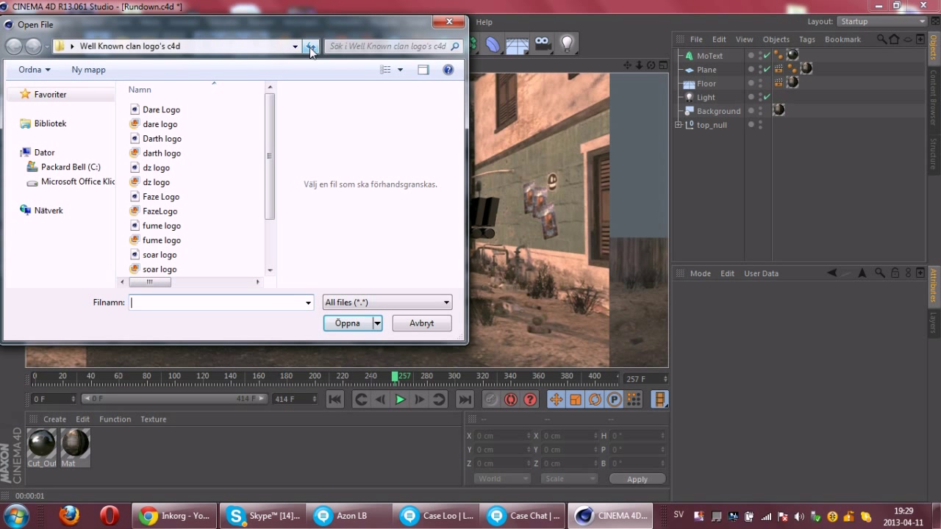
click(295, 45)
click(183, 60)
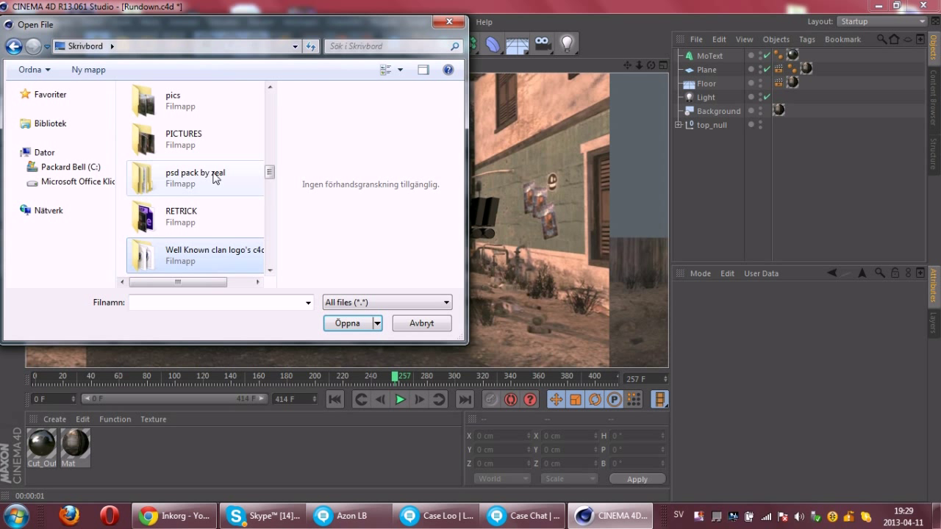
click(216, 174)
scroll(216, 174, up, 2)
scroll(216, 175, down, 2)
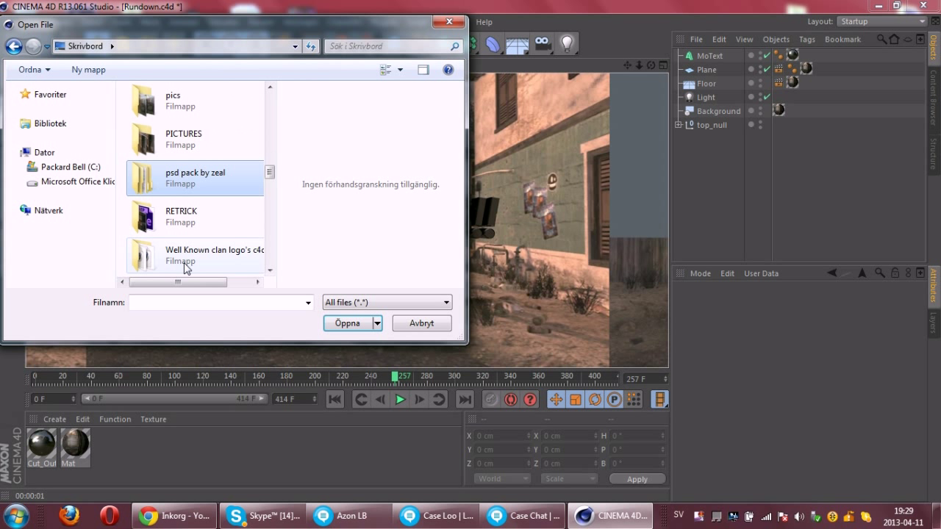
Step: Open the ai folder and pick Soar.ai to merge
click(185, 301)
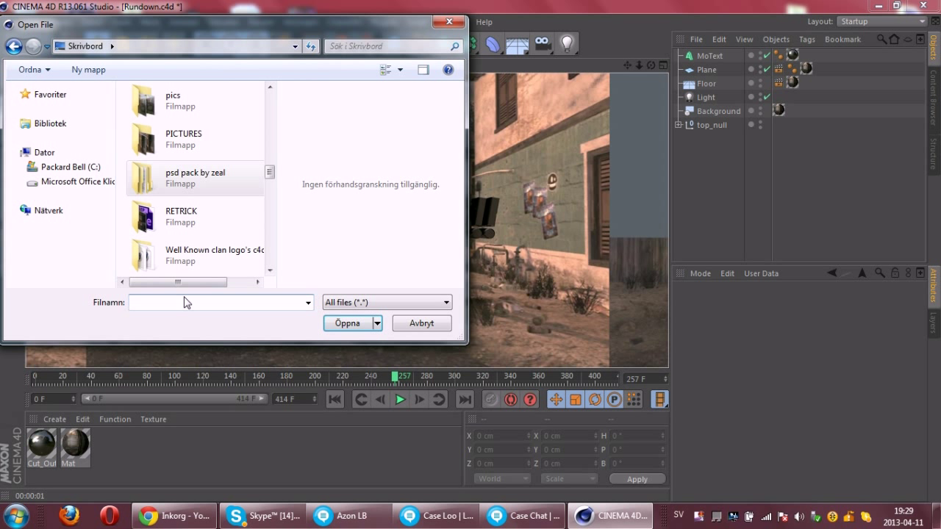
text(a)
key(Down)
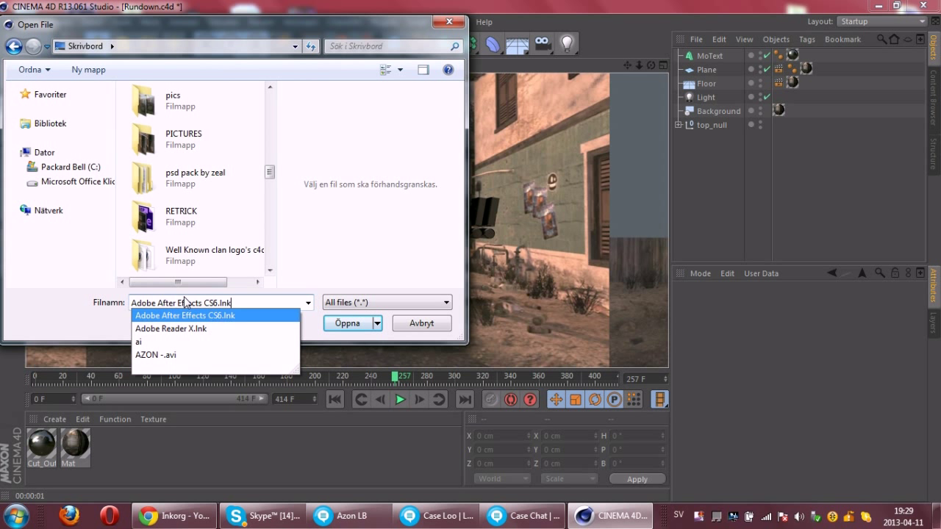
key(Down)
key(Down)
key(Return)
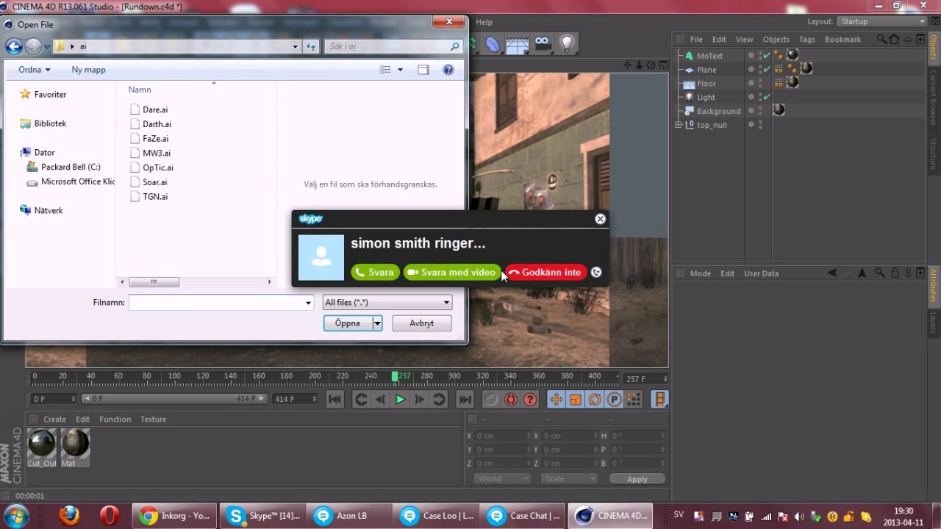
click(561, 276)
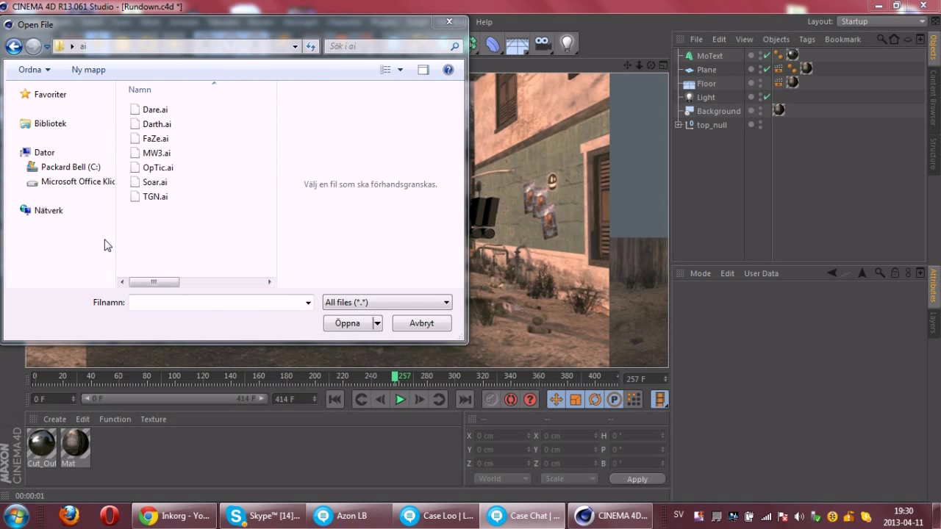
double_click(164, 185)
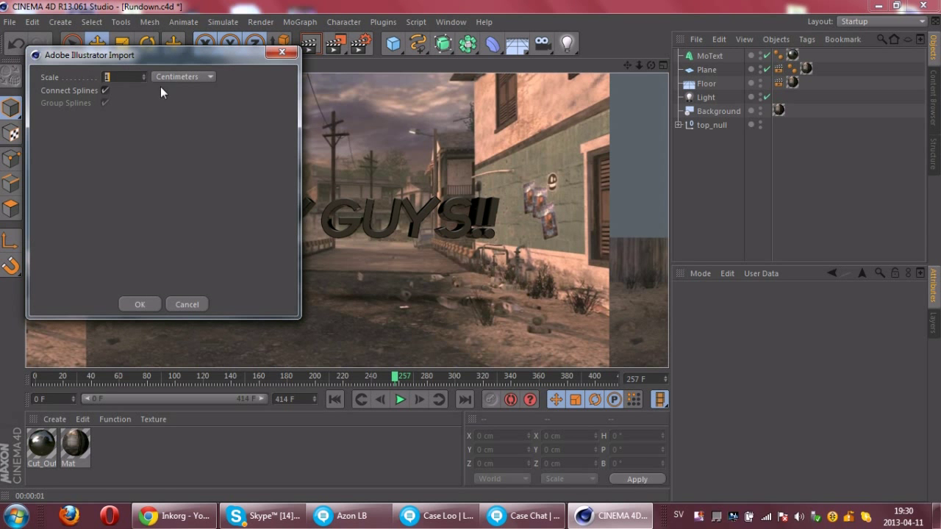
Step: Import the Soar logo at default scale, shift it toward the text, and ungroup Path 1 and Path 2
click(139, 305)
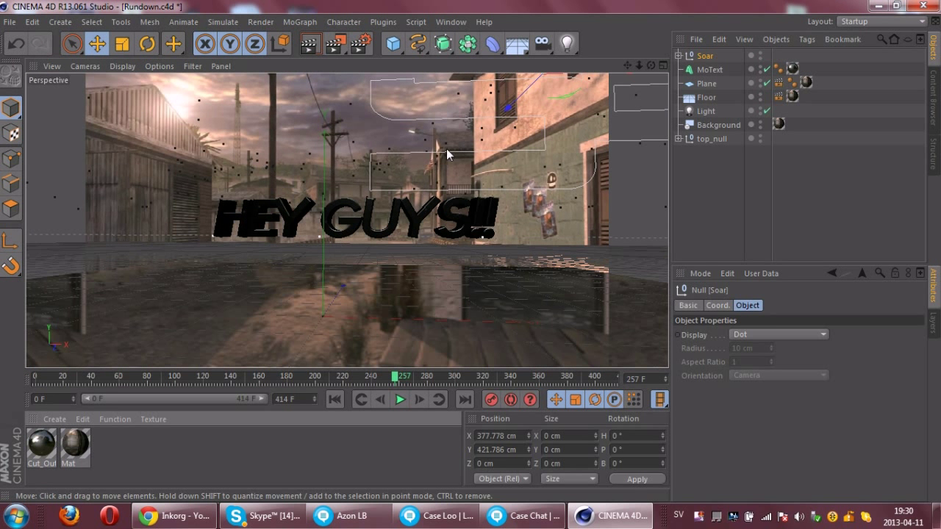
drag(555, 113, 352, 176)
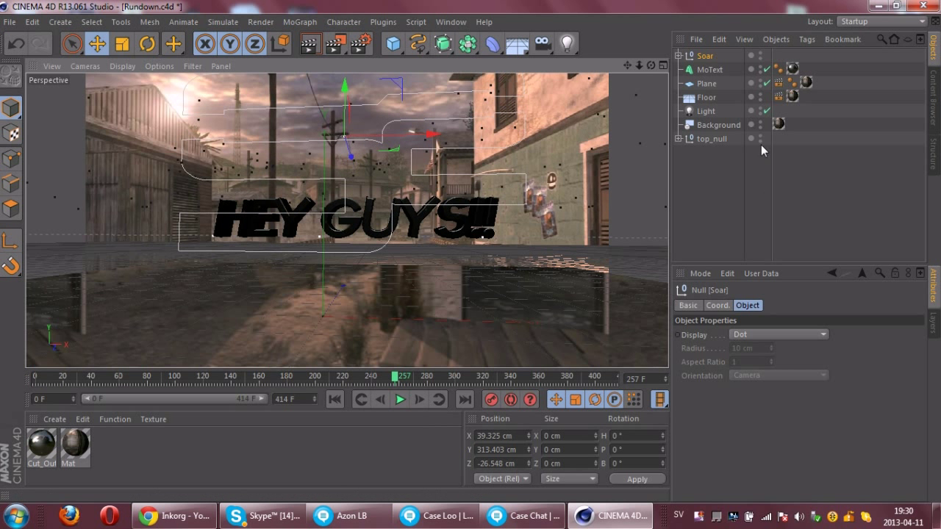
click(678, 56)
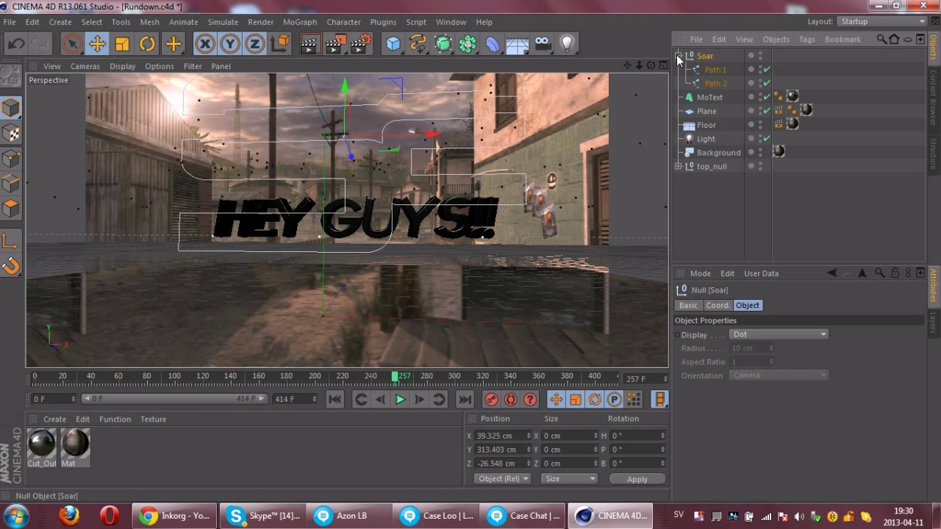
drag(714, 72, 709, 199)
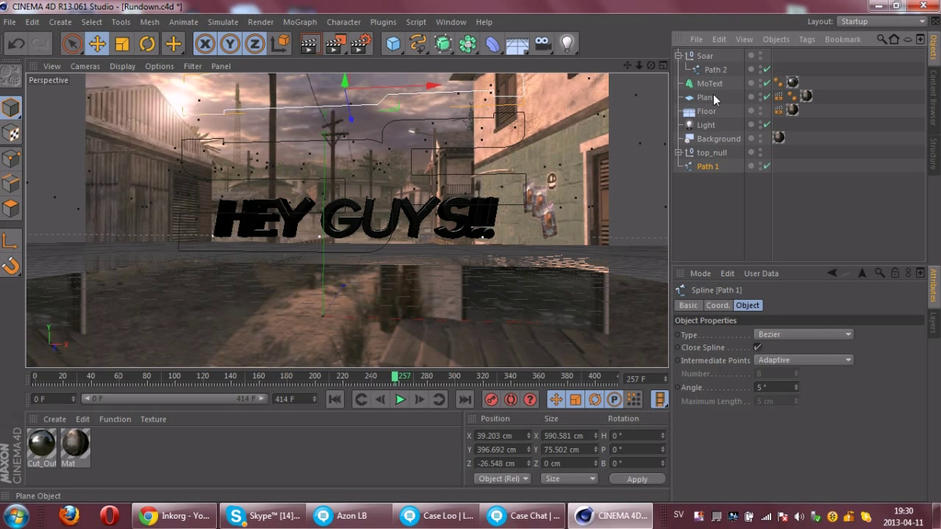
drag(715, 77, 732, 197)
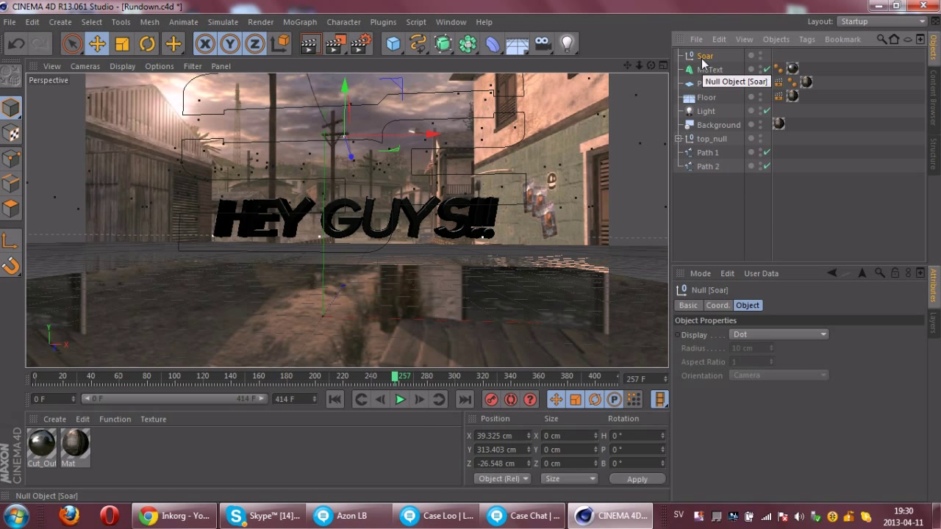
Step: Delete the empty Soar null and select Path 2
click(704, 57)
key(Delete)
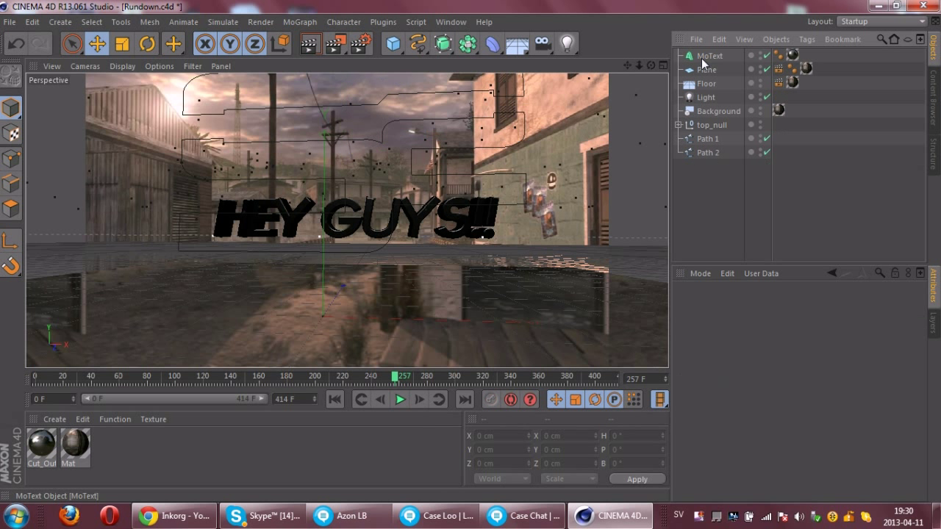
click(707, 147)
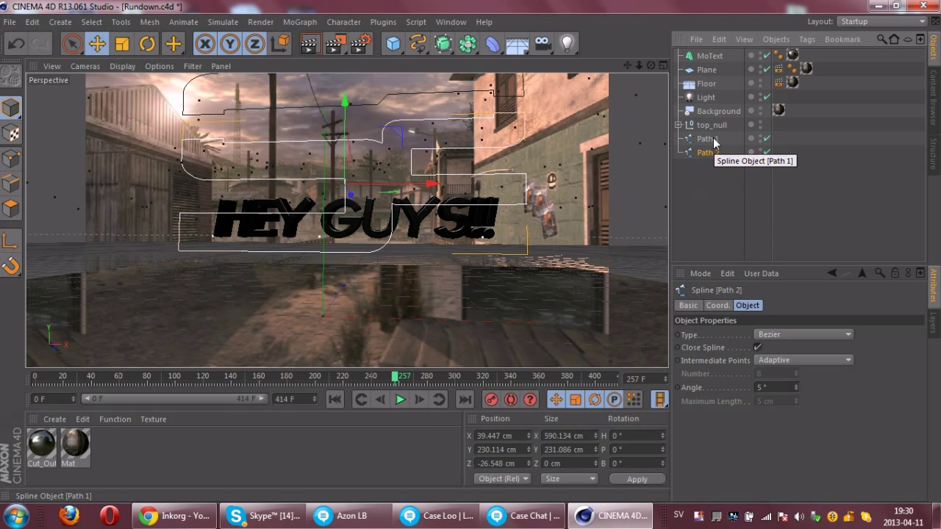
Step: Add two Extrude NURBS generators, Extrude NURBS and Extrude NURBS.1
click(445, 47)
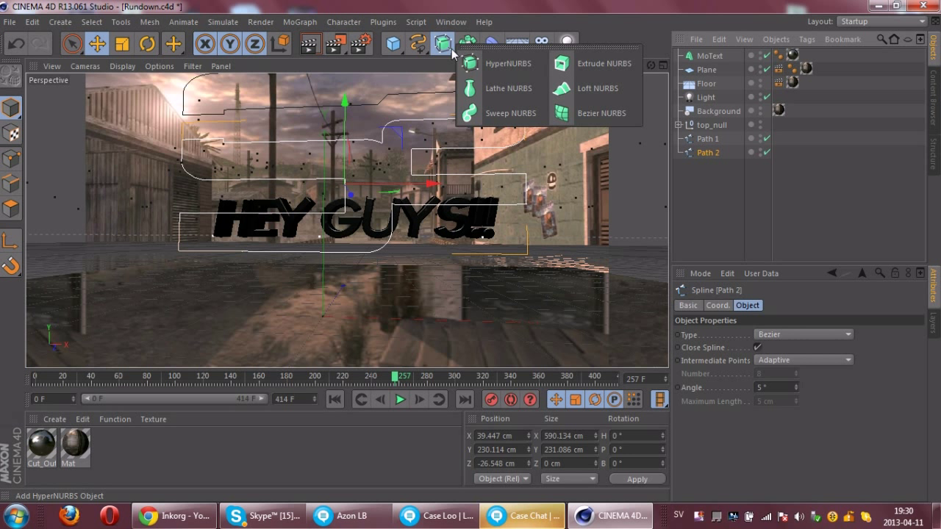
click(578, 63)
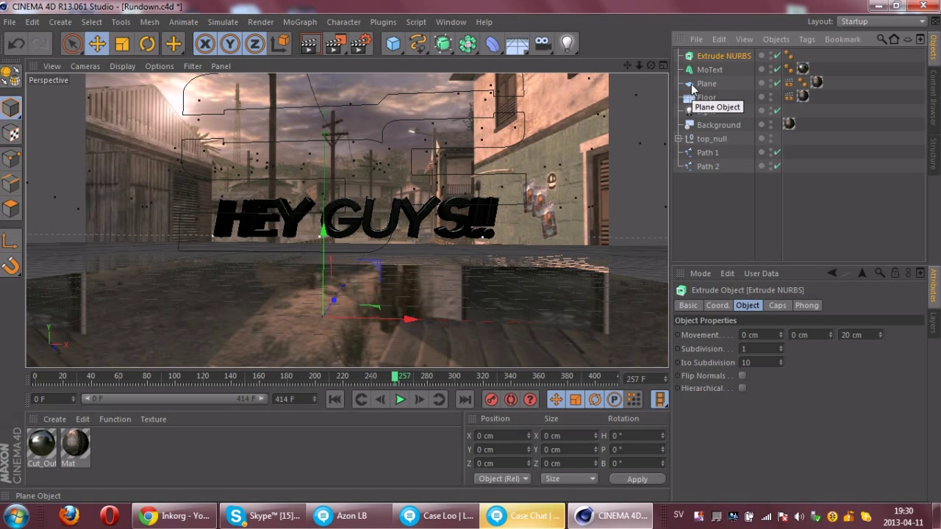
key(ctrl+c)
key(ctrl+v)
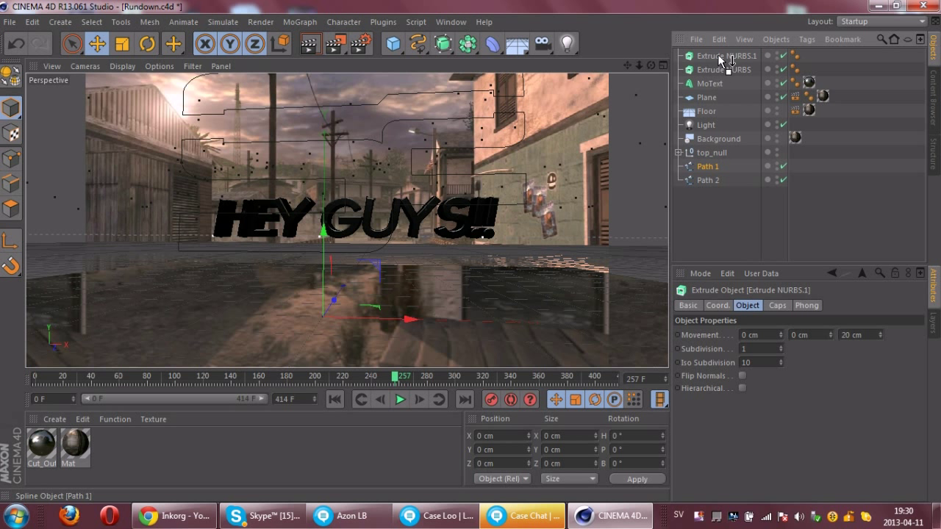
Step: Place Path 1 under Extrude NURBS.1 and Path 2 under Extrude NURBS
drag(724, 59, 724, 58)
drag(706, 181, 720, 83)
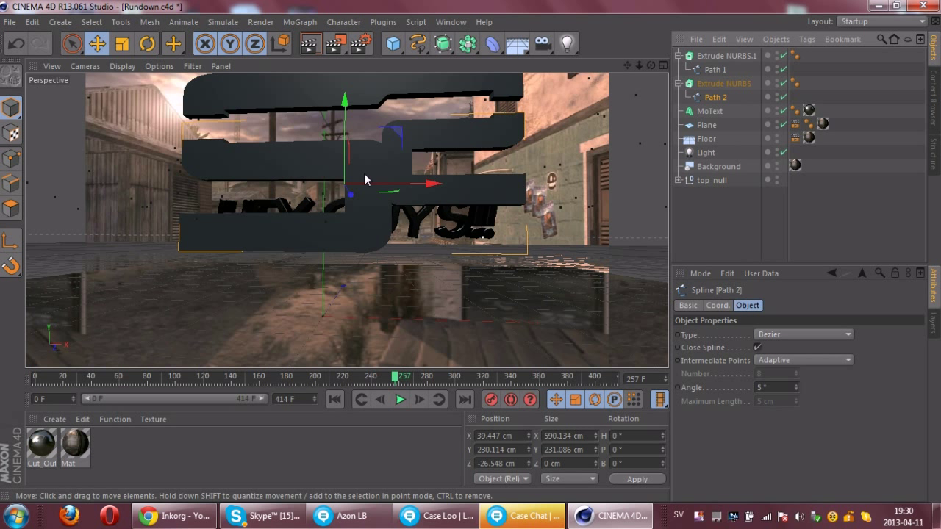
mouse_move(354, 201)
mouse_down()
mouse_move(362, 216)
mouse_move(358, 195)
mouse_up()
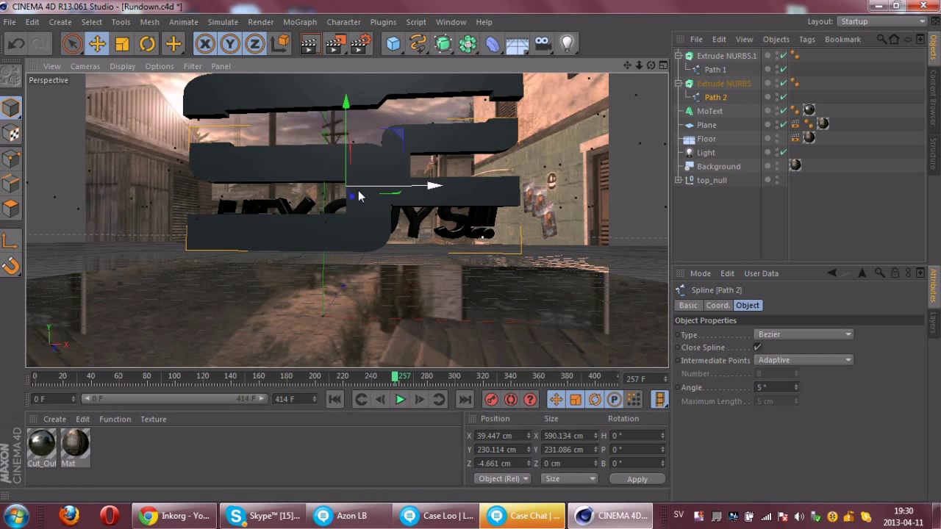
key(ctrl+z)
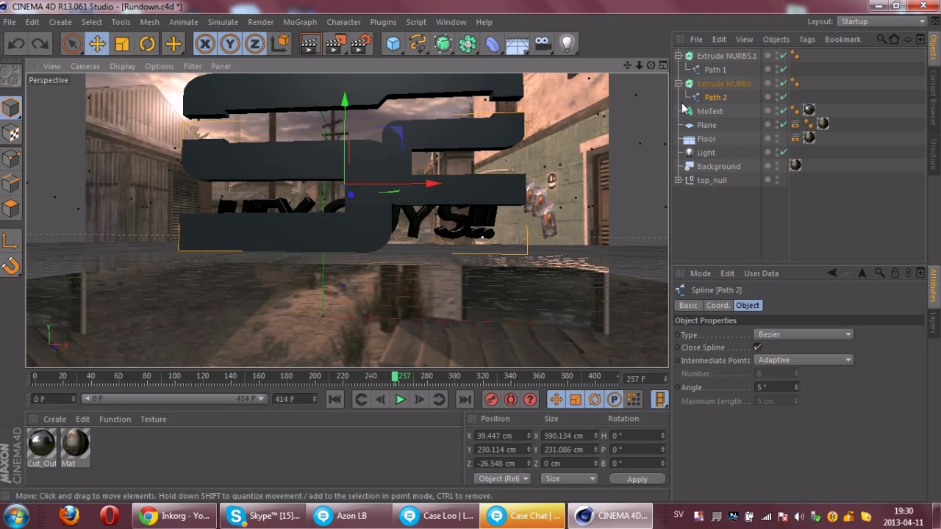
Step: Push both logo extrusions back along Z to 169.457 cm, behind the HEY GUYS!! text
ctrl+click(717, 57)
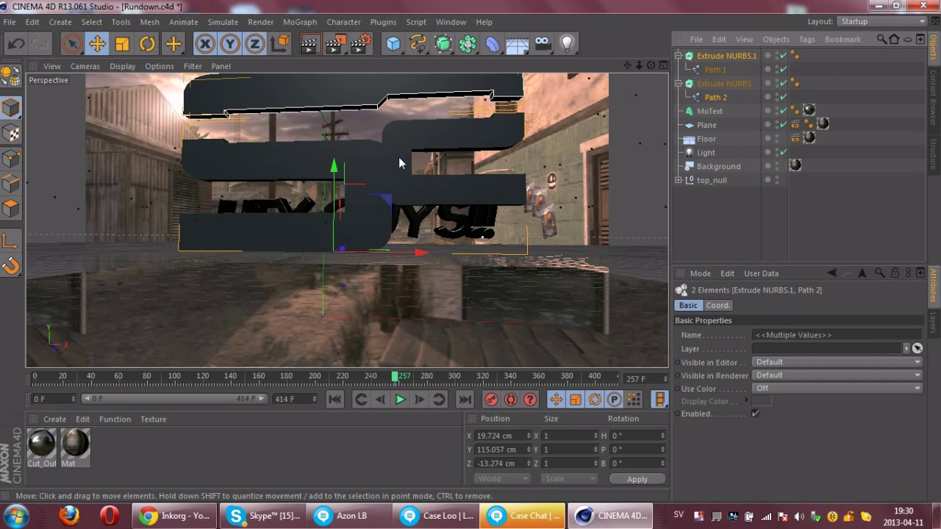
mouse_move(342, 244)
mouse_down()
mouse_move(354, 237)
mouse_move(361, 269)
mouse_move(354, 248)
mouse_up()
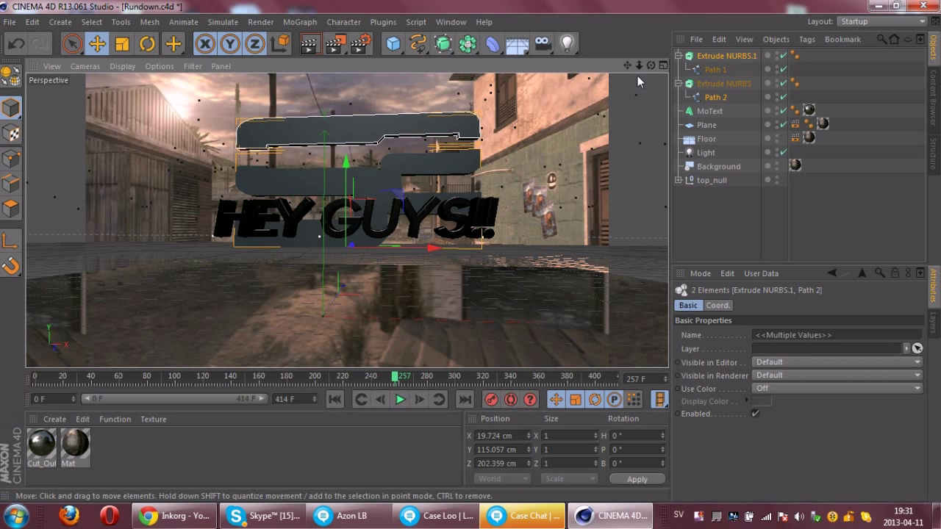
mouse_move(651, 66)
mouse_down()
mouse_move(670, 121)
mouse_move(650, 81)
mouse_up()
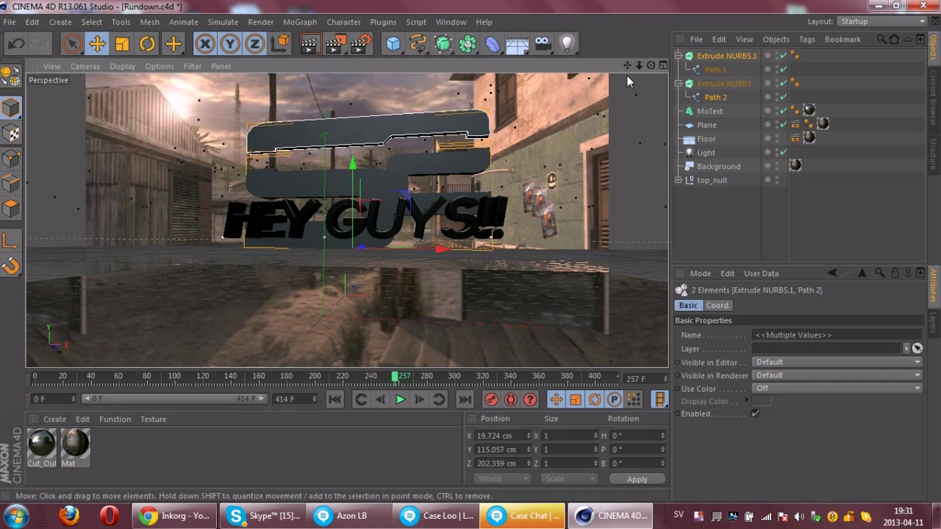
key(ctrl+z)
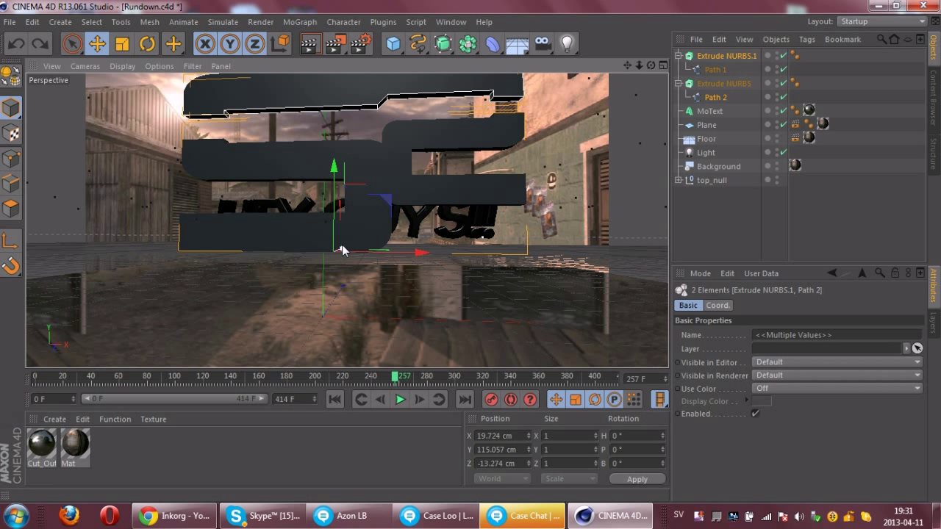
drag(342, 246, 351, 242)
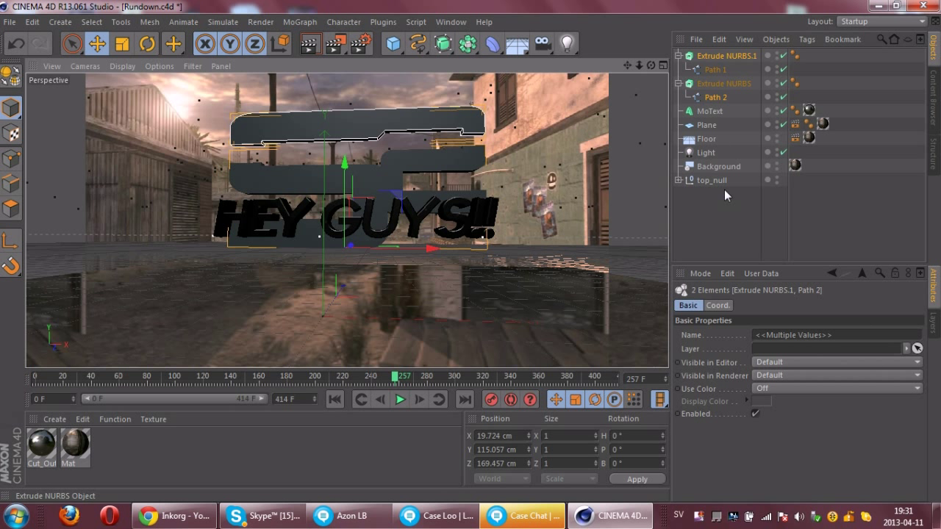
click(718, 307)
click(694, 305)
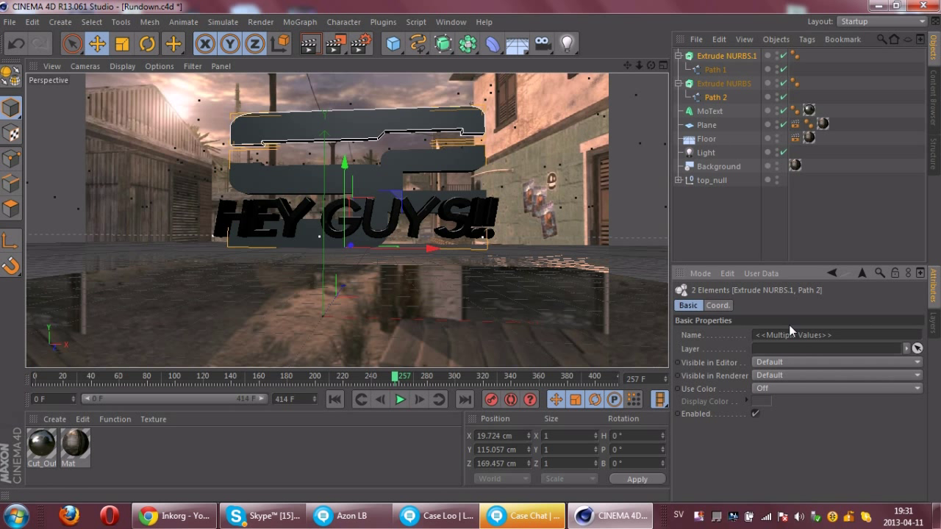
click(805, 217)
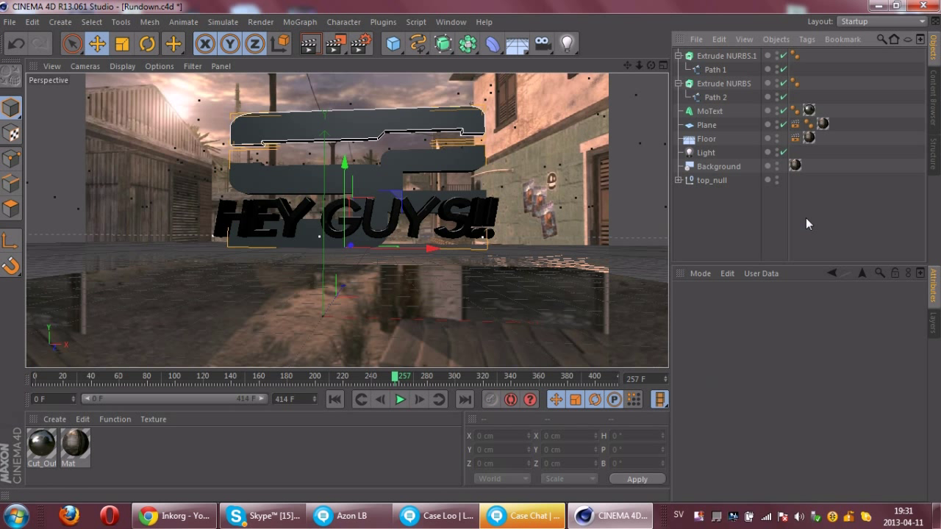
Step: Set Movement Z to 60 cm on both Extrude NURBS objects and render a preview
click(720, 83)
ctrl+click(709, 58)
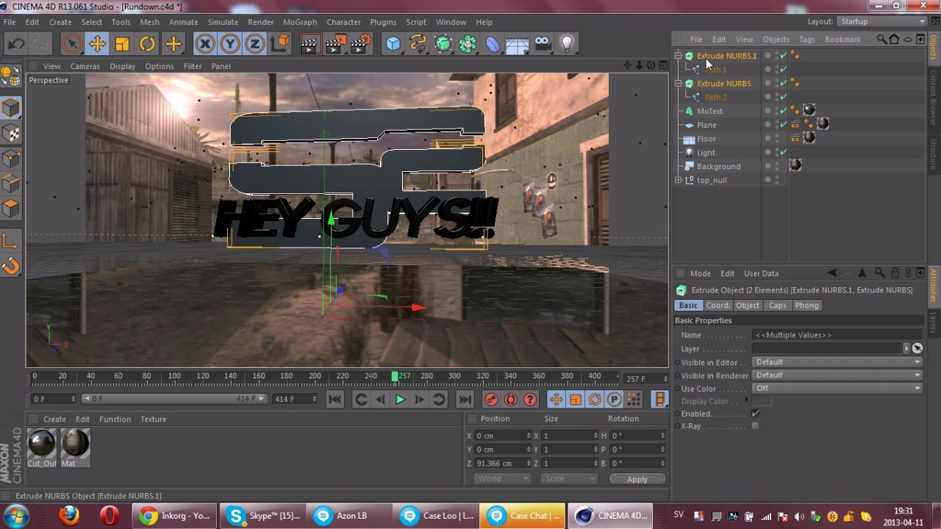
click(754, 304)
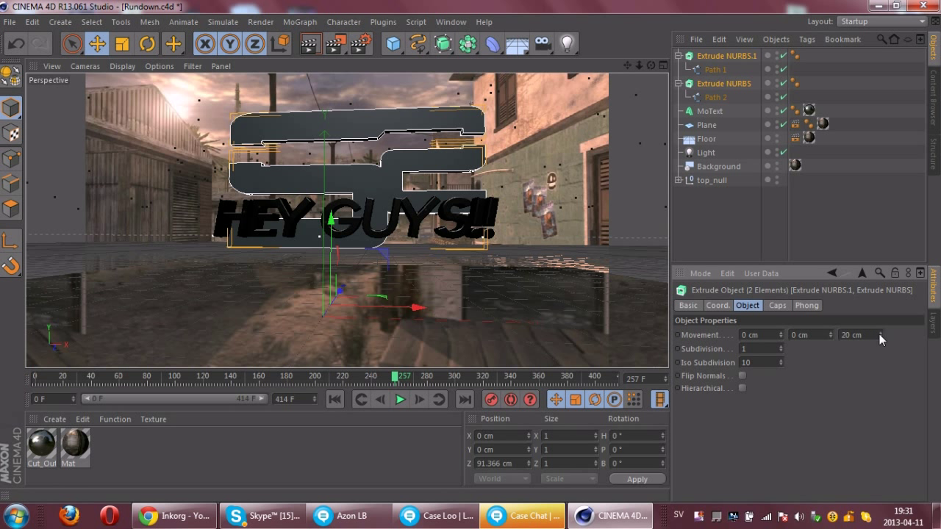
drag(879, 334, 879, 334)
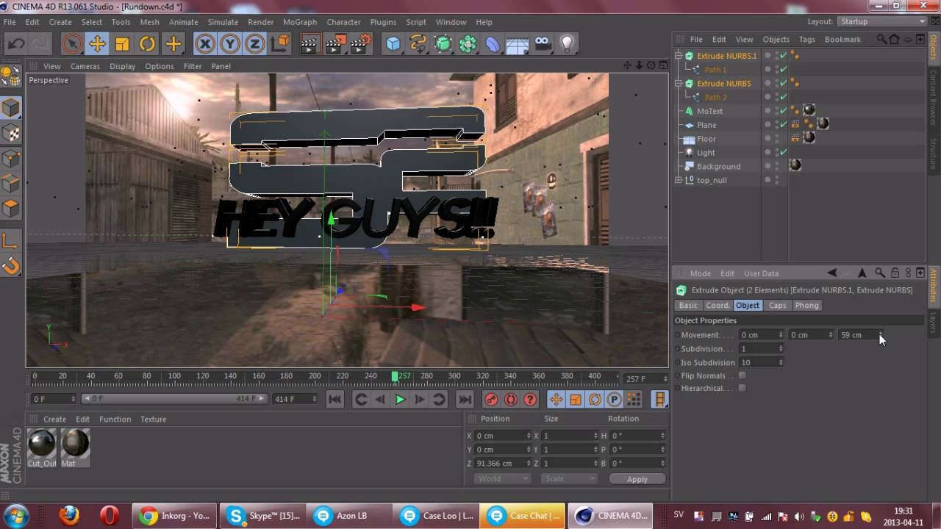
click(316, 43)
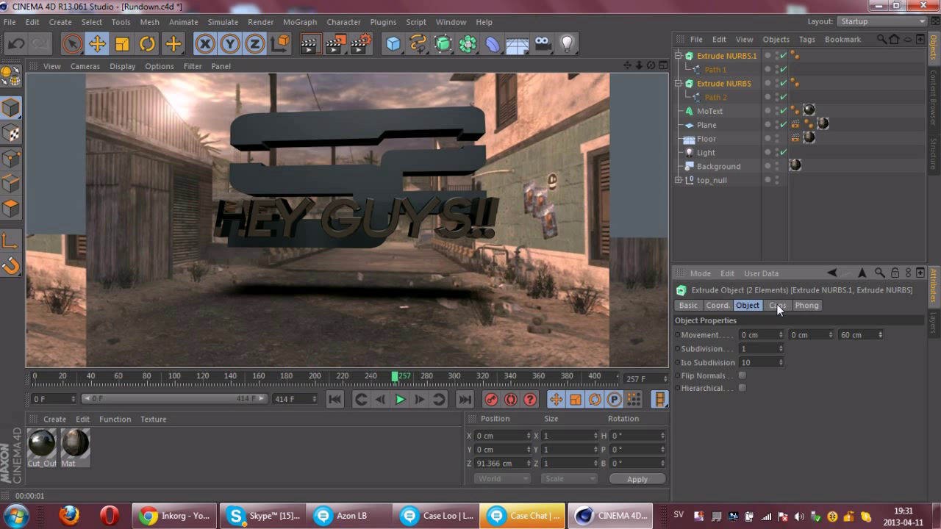
Step: Change the MoText to 'BOBBA' and move it right to X -159.296 cm over the logo
click(710, 111)
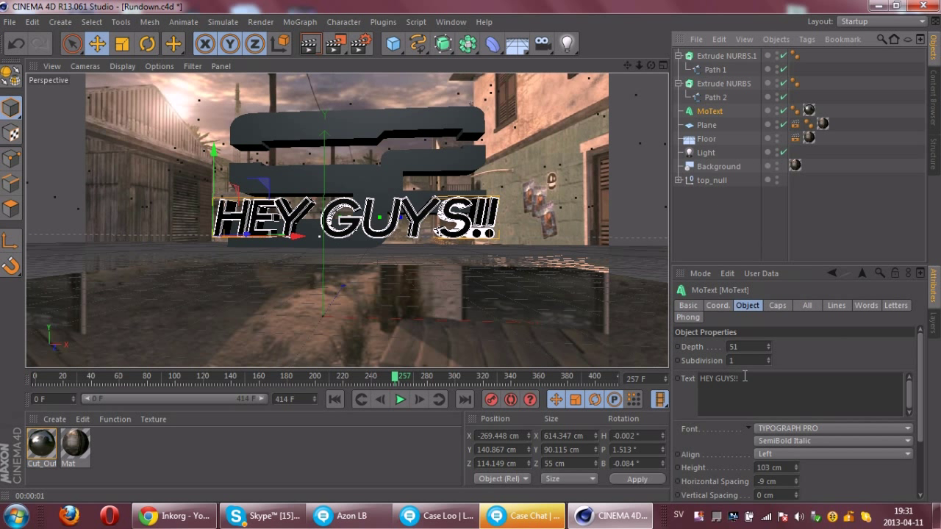
drag(749, 378, 690, 378)
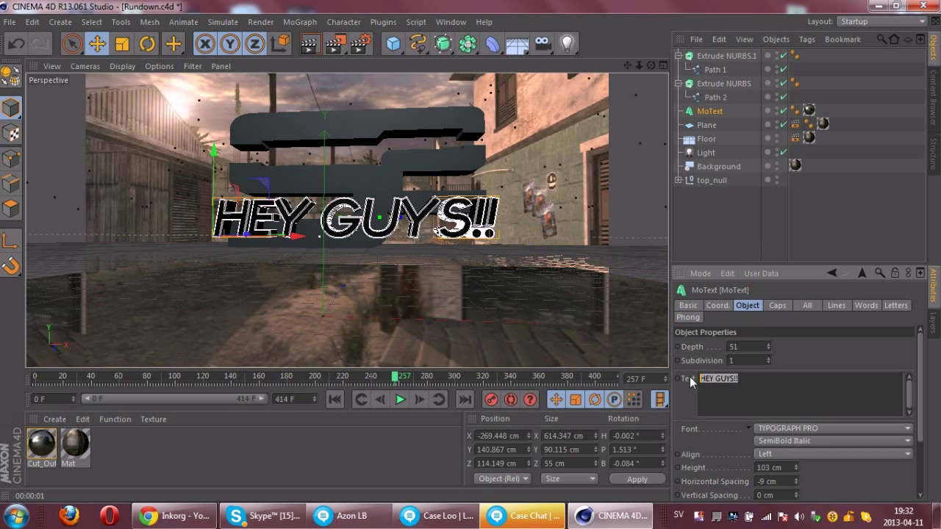
text(BOBBA)
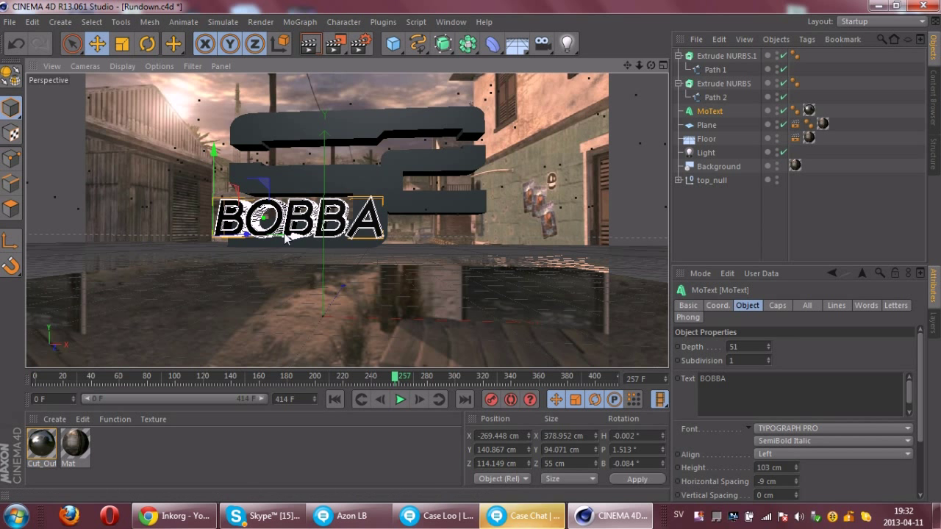
drag(288, 237, 333, 244)
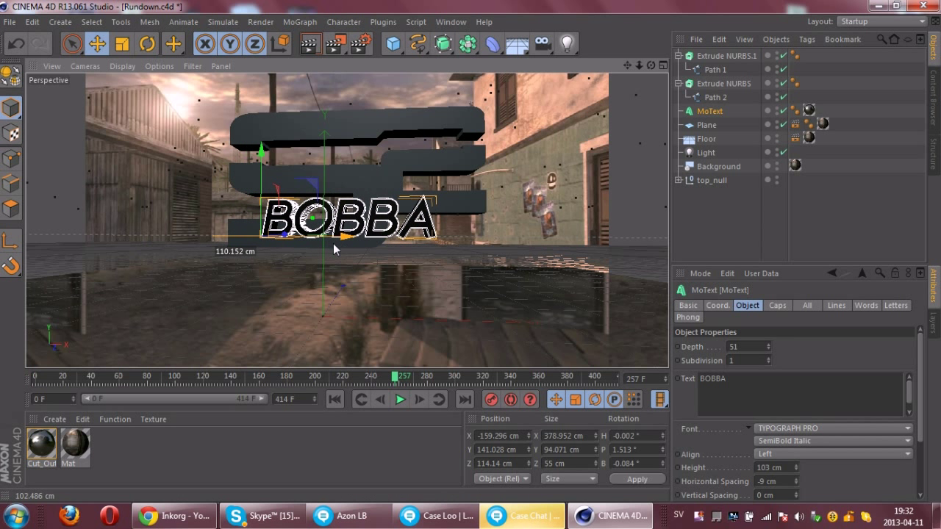
Step: Create material Mat.1 and make its colour green by setting red to 0
click(371, 170)
click(120, 451)
double_click(119, 451)
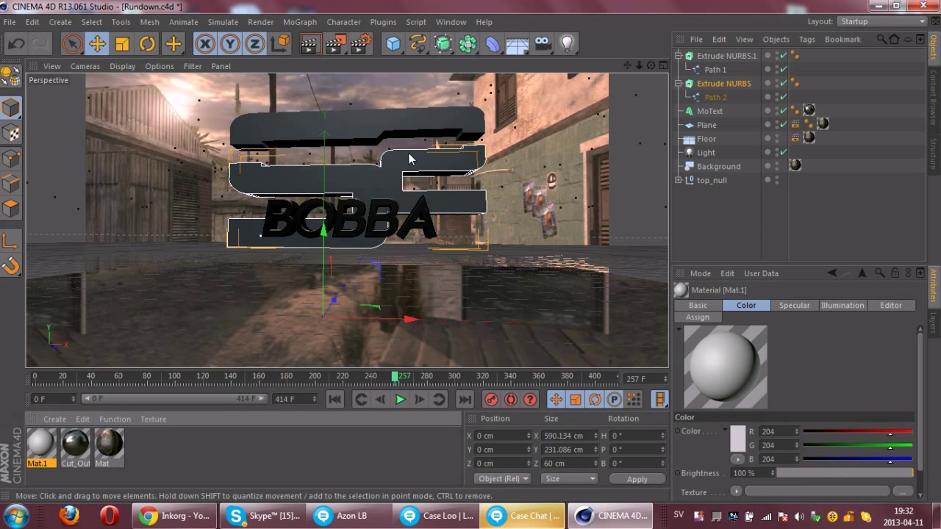
double_click(46, 453)
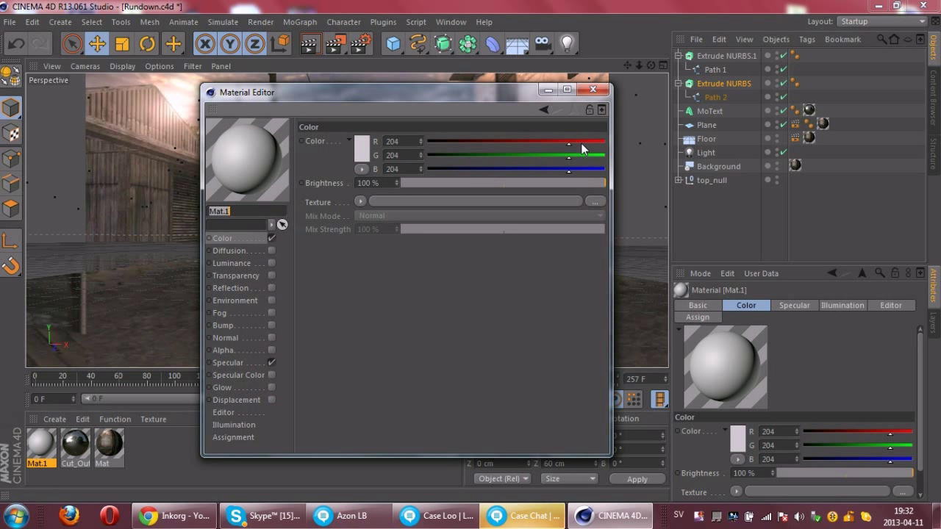
click(316, 166)
drag(435, 144, 427, 169)
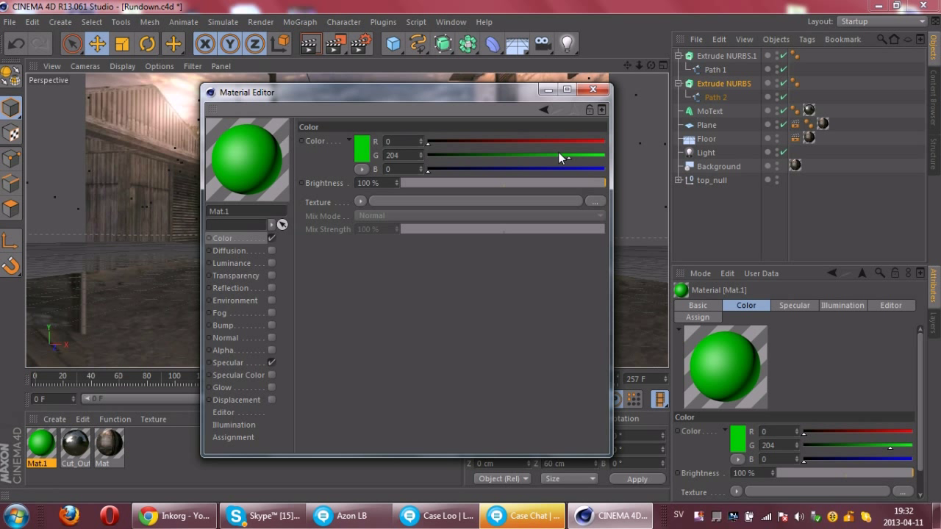
Step: Enable 50% reflection on Mat.1 and apply it to Extrude NURBS.1
click(234, 288)
click(272, 288)
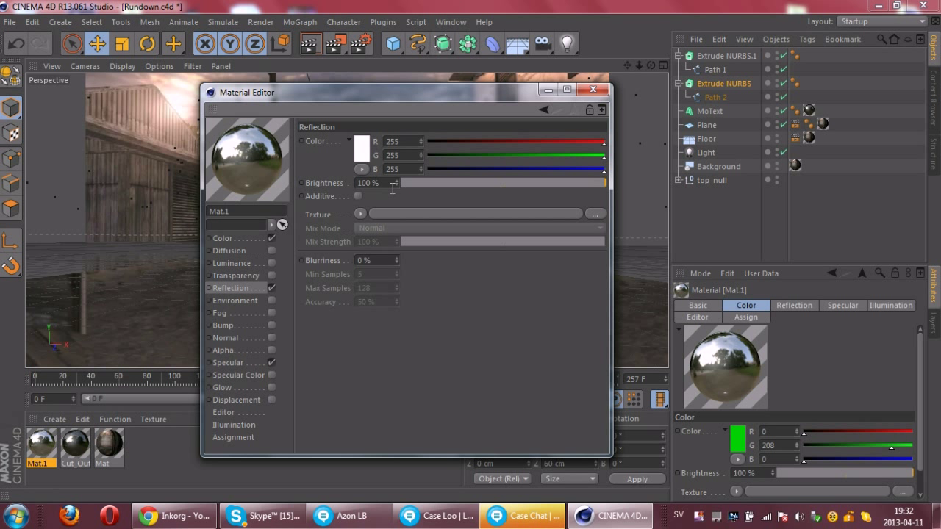
drag(396, 185, 396, 185)
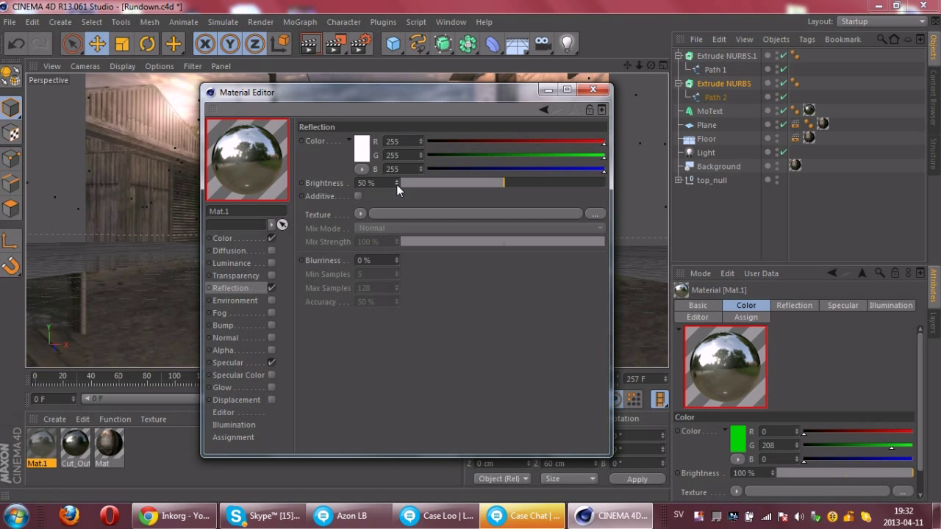
click(592, 90)
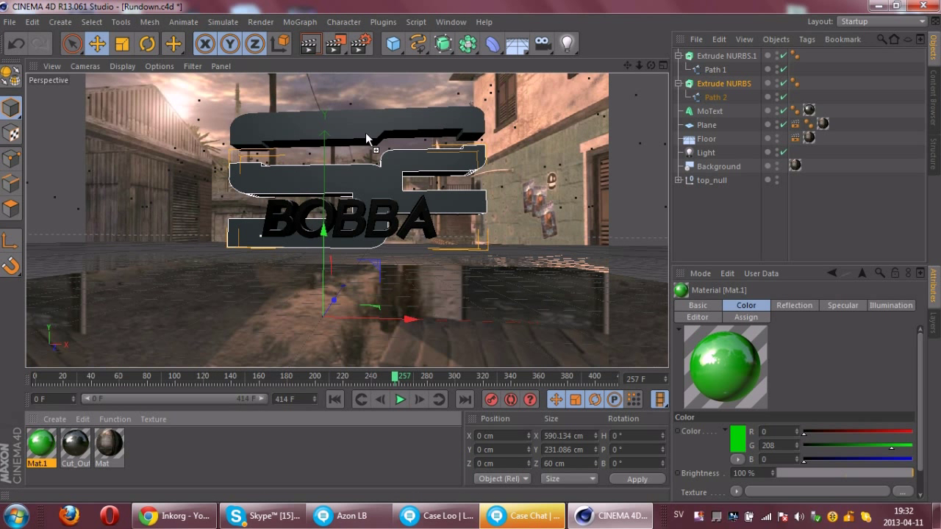
drag(375, 119, 375, 120)
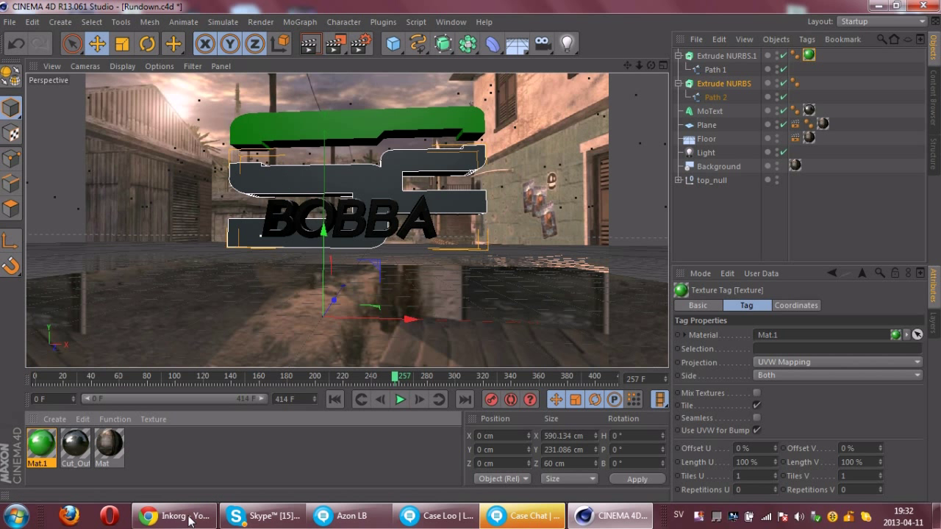
Step: Create Mat.2 with reflection on and a red colour: R 197, G 0, B 0
double_click(149, 459)
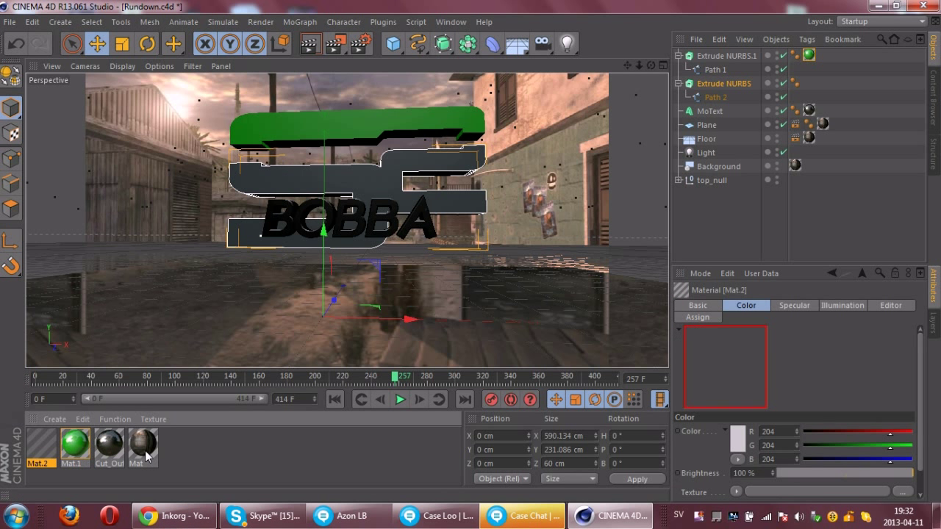
double_click(41, 441)
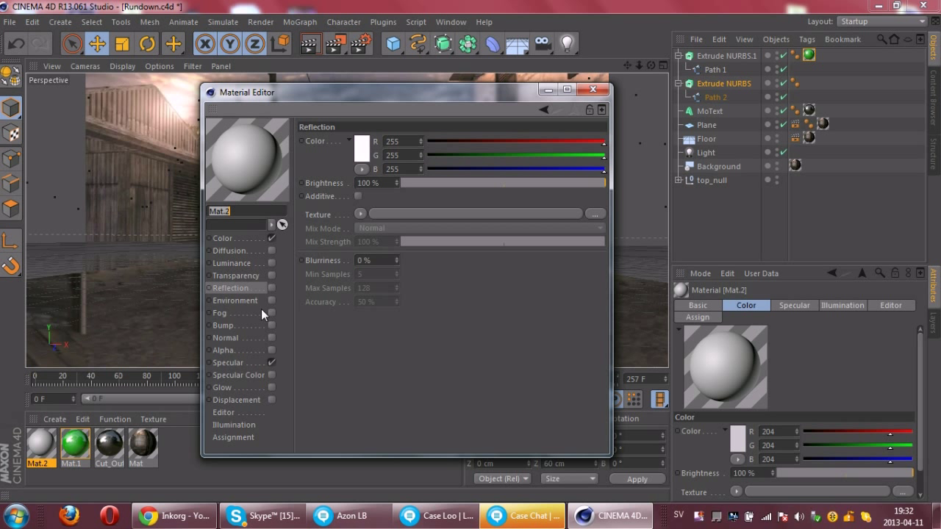
click(271, 288)
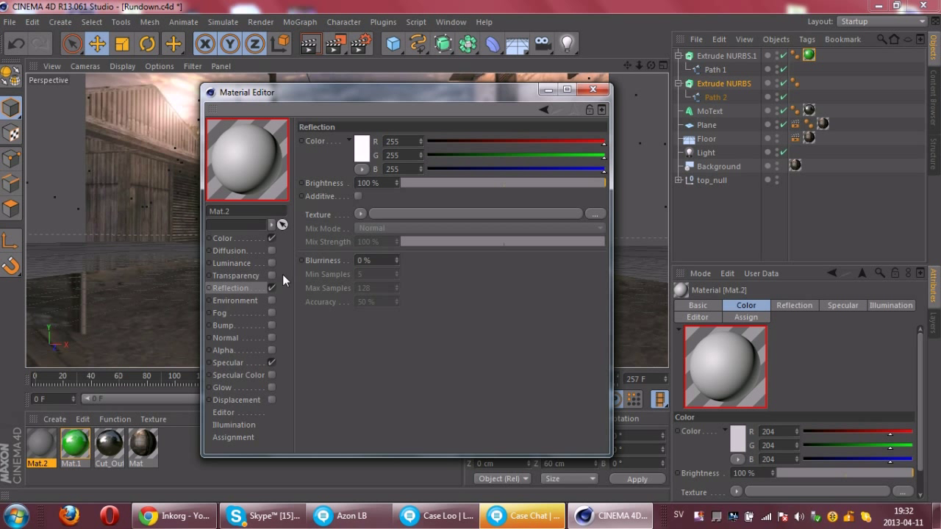
click(266, 239)
drag(547, 155, 427, 156)
click(427, 168)
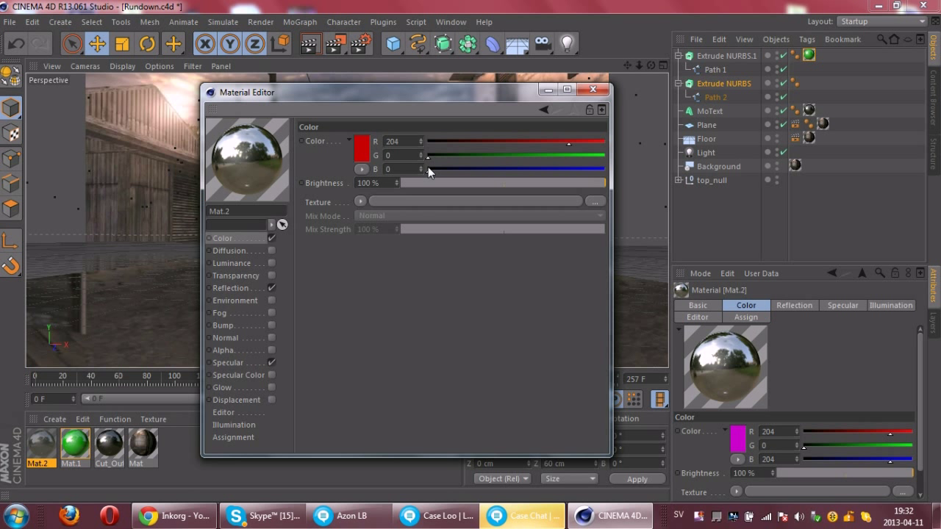
drag(561, 141, 562, 145)
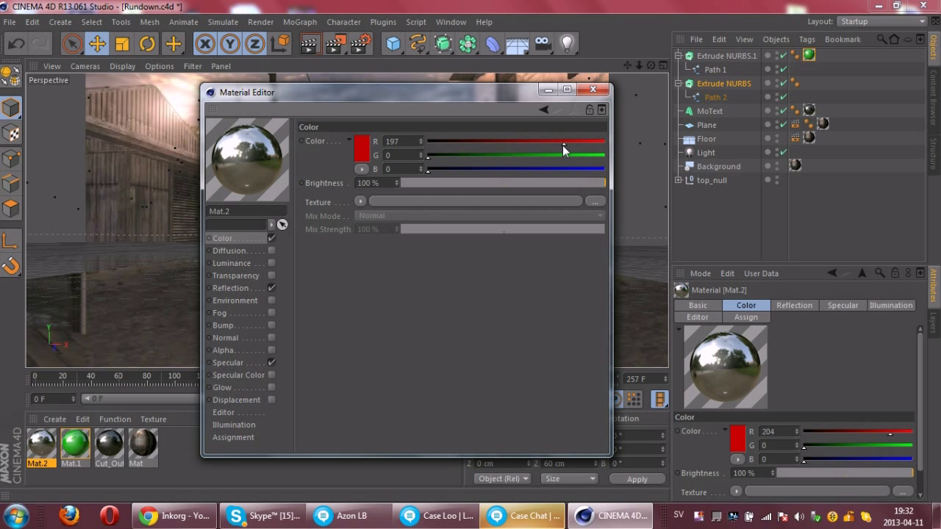
Step: Set Mat.2's reflection to 50% and apply it to Extrude NURBS
click(249, 288)
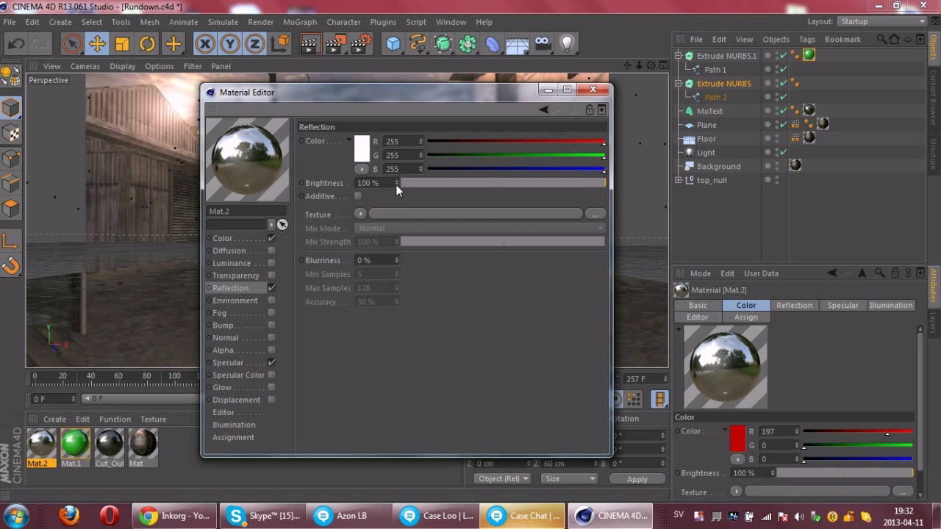
drag(396, 184, 396, 179)
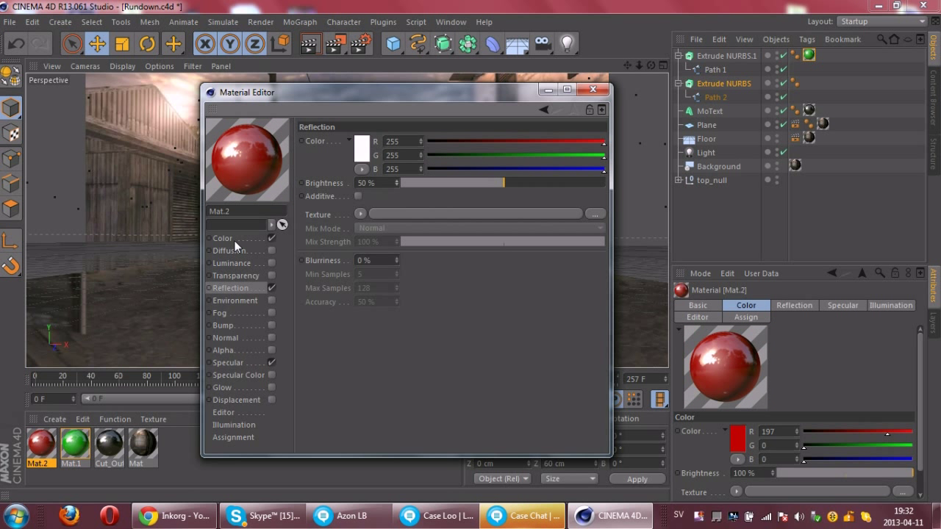
click(592, 89)
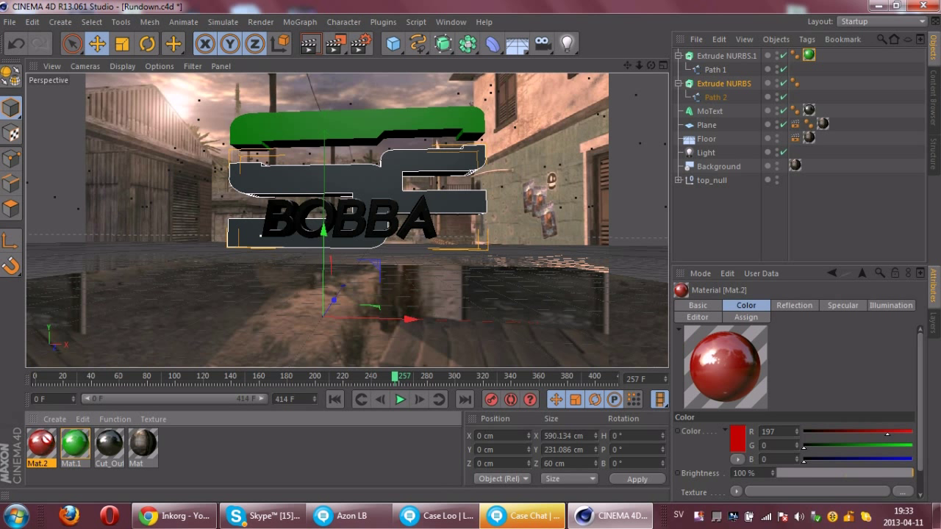
drag(328, 223, 382, 184)
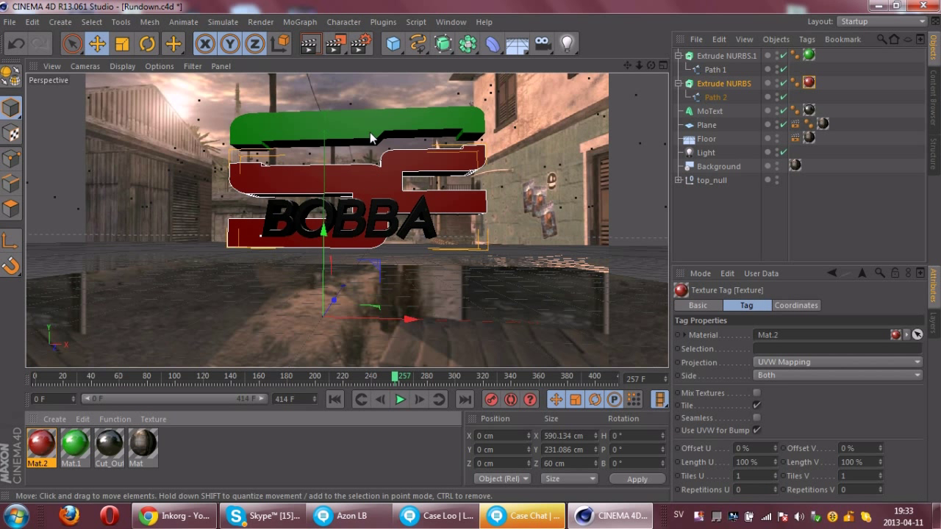
Step: Render the viewport to preview the green-and-red reflective logo behind the BOBBA text
click(308, 44)
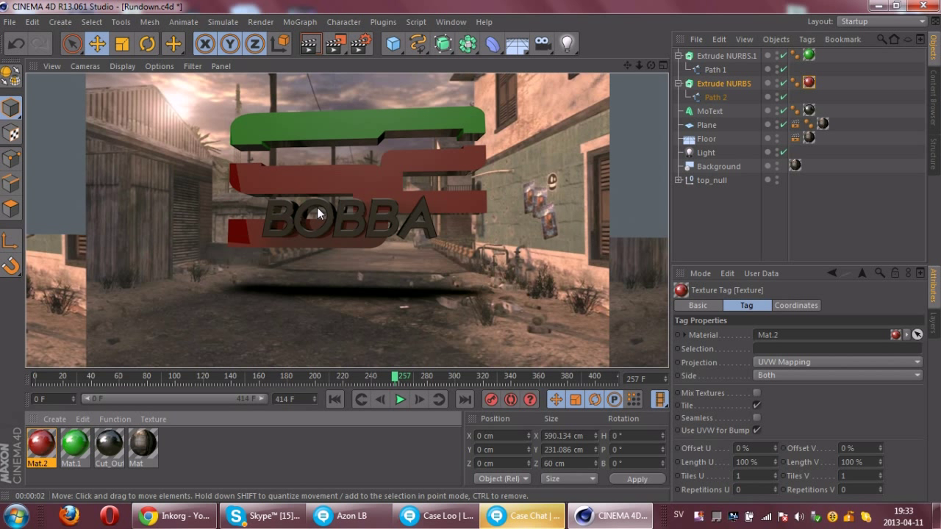
click(533, 517)
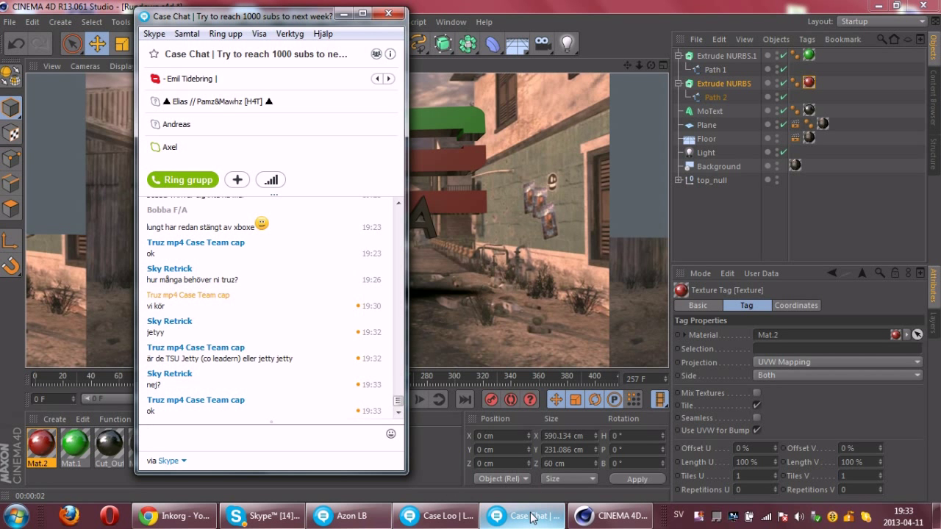
click(533, 517)
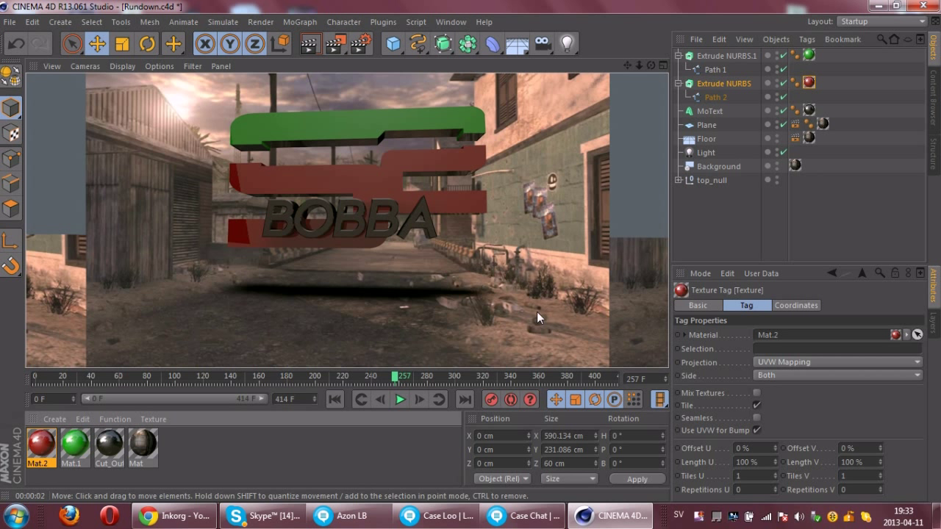
right_click(700, 517)
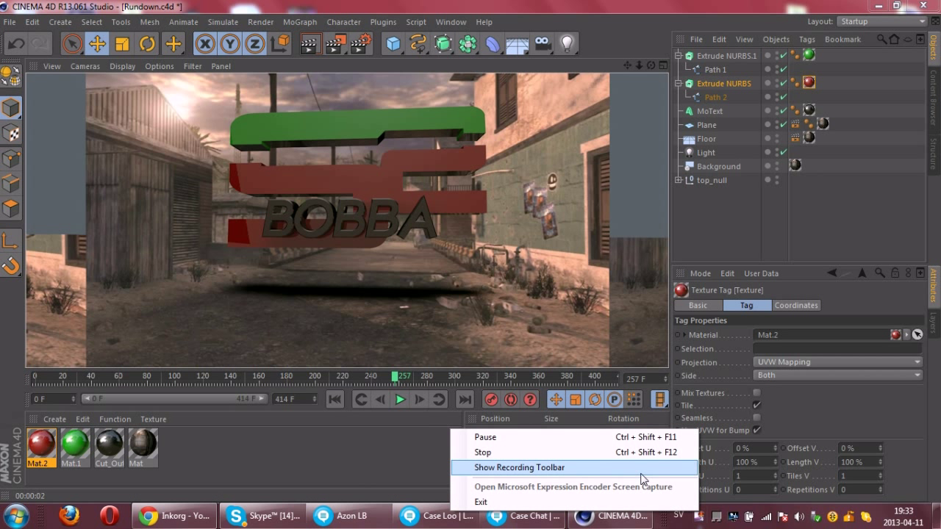